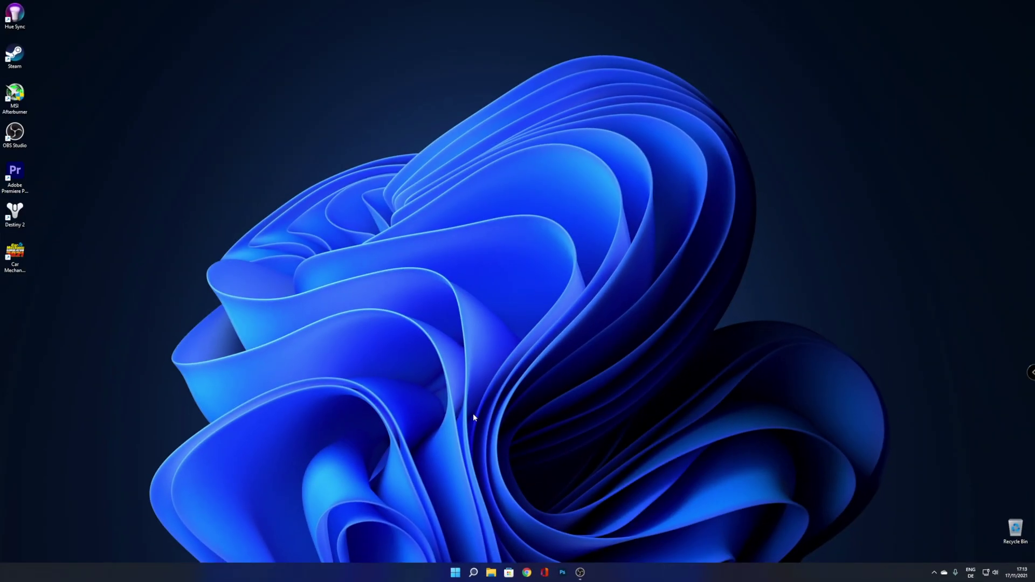
# - Search for 'regedit' in Start and launch Registry Editor
pyautogui.click(473, 572)
pyautogui.write('regedit')
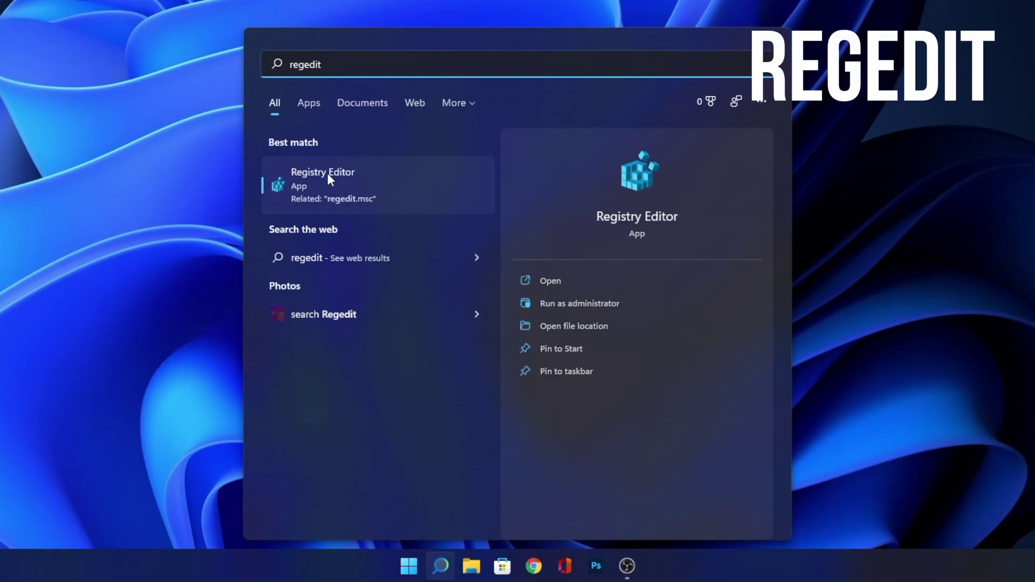
pyautogui.click(341, 173)
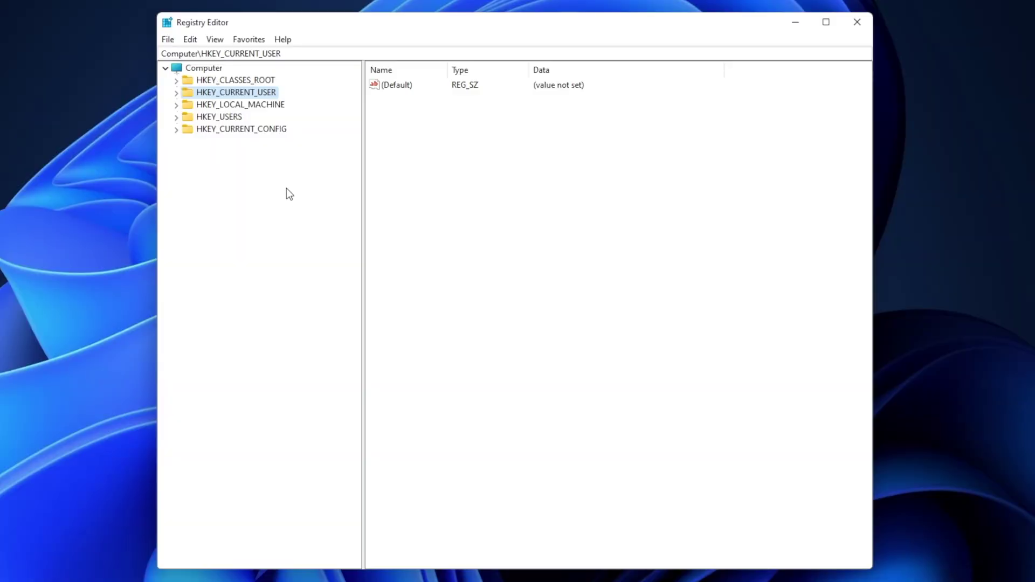
# - Start a File > Export of the registry, then cancel without saving a backup
pyautogui.click(168, 41)
pyautogui.click(177, 70)
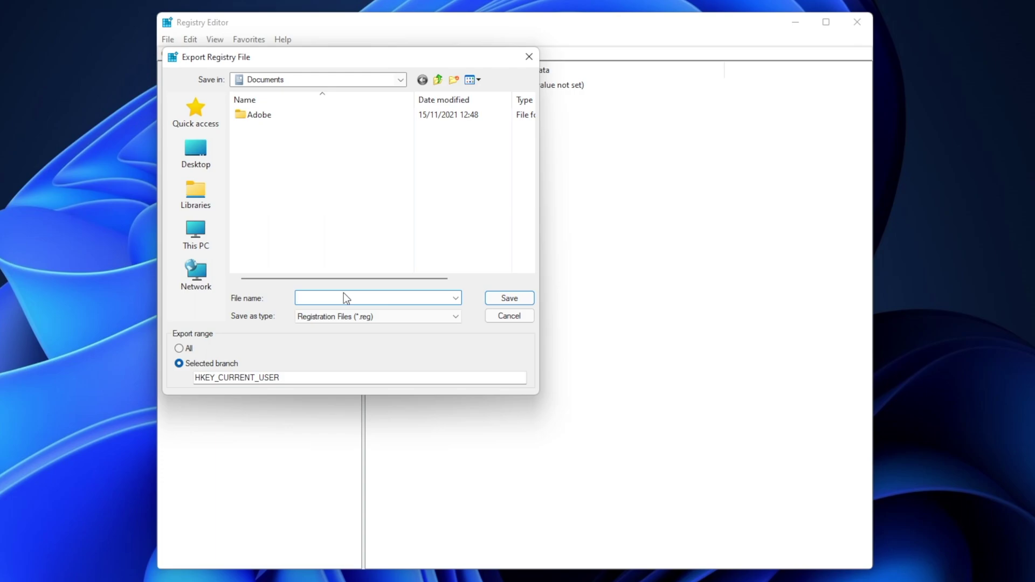
pyautogui.press('Escape')
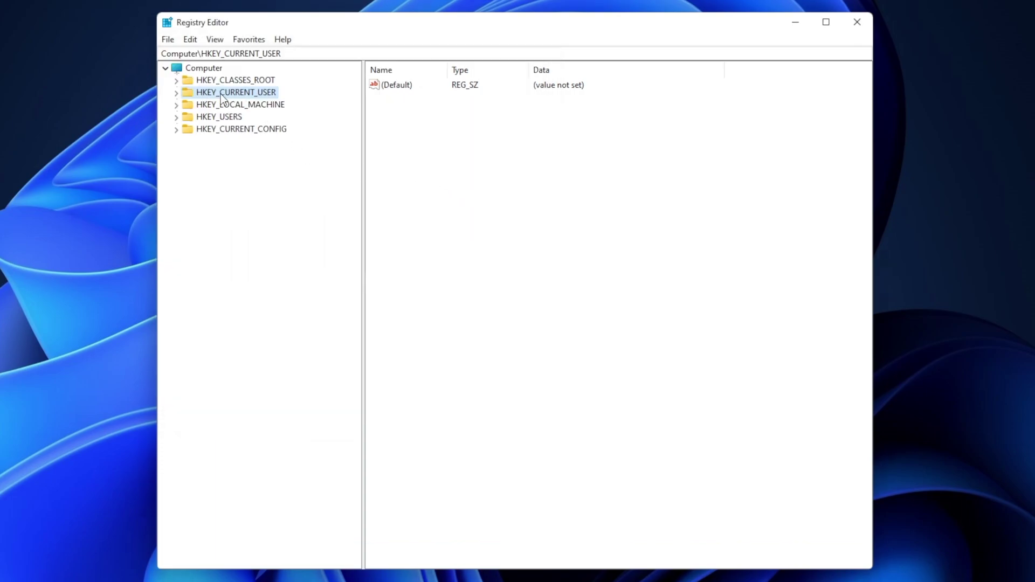
# - Go to HKEY_CURRENT_USER\System\GameConfigStore and set GameDVR_Enabled to 0
pyautogui.click(177, 93)
pyautogui.click(187, 215)
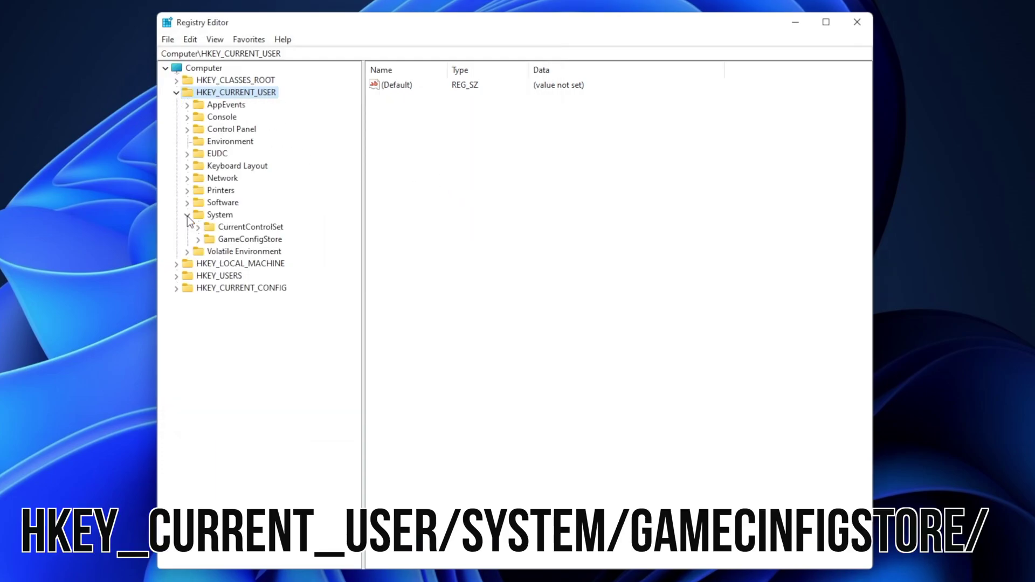
pyautogui.click(244, 240)
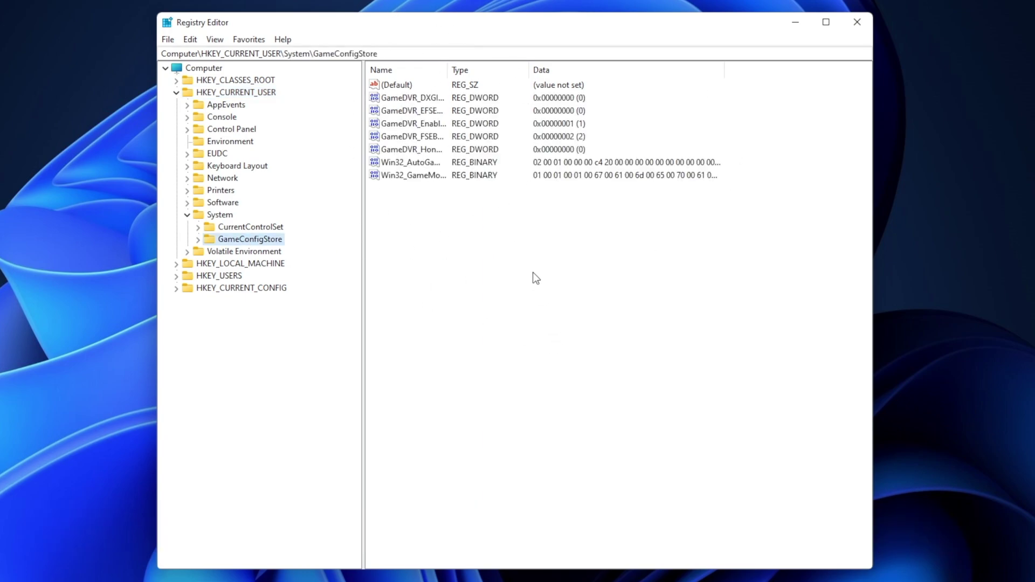
pyautogui.doubleClick(447, 70)
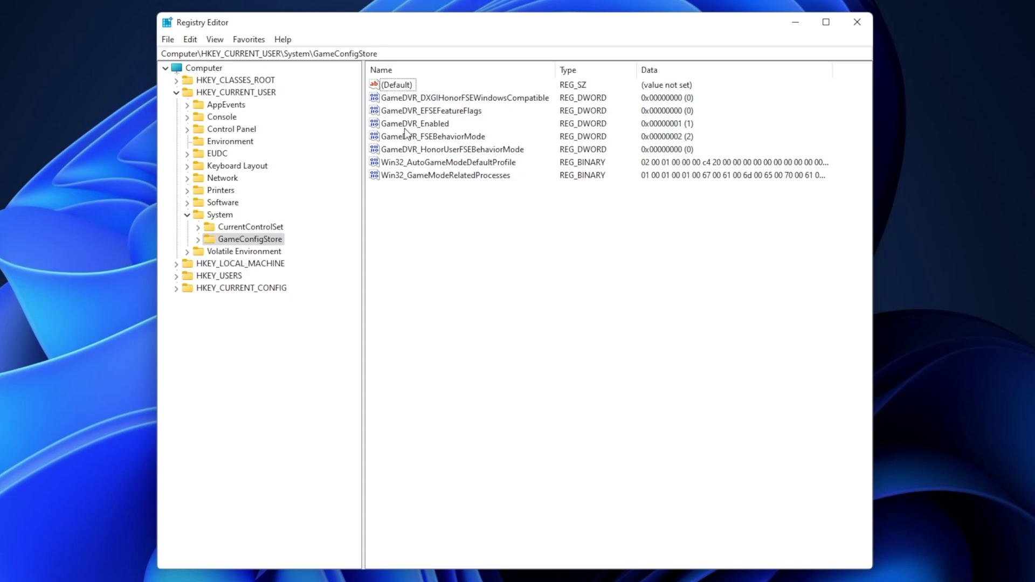
pyautogui.doubleClick(428, 125)
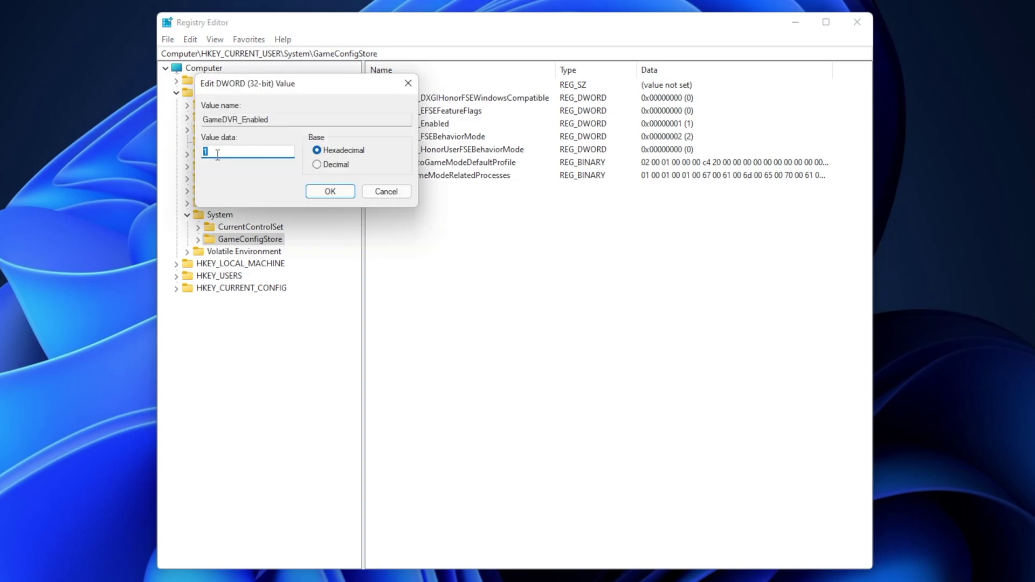
pyautogui.write('0')
pyautogui.click(330, 192)
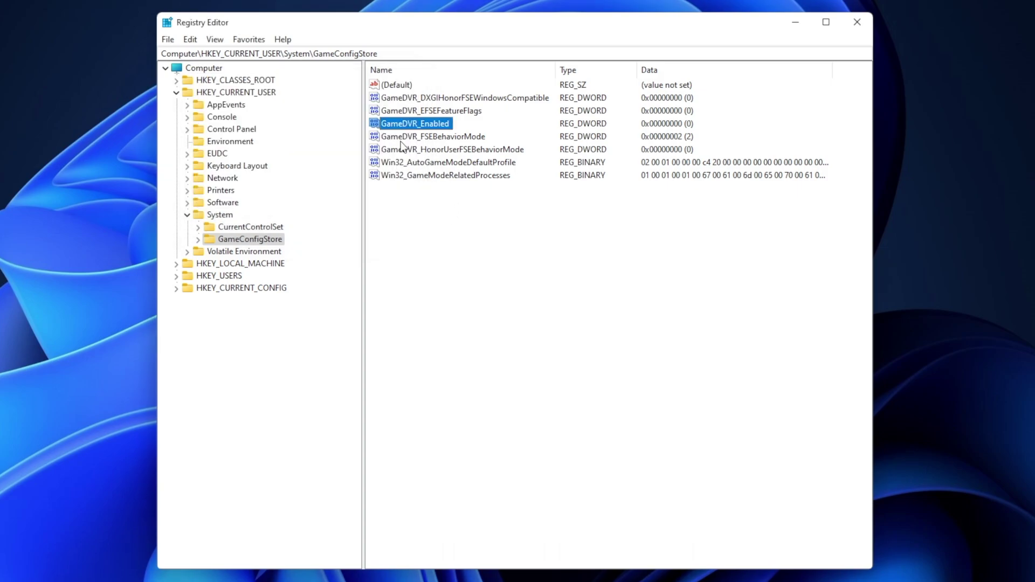
# - Check GameDVR_FSEBehaviorMode and leave it unchanged at 2
pyautogui.doubleClick(452, 138)
pyautogui.click(253, 151)
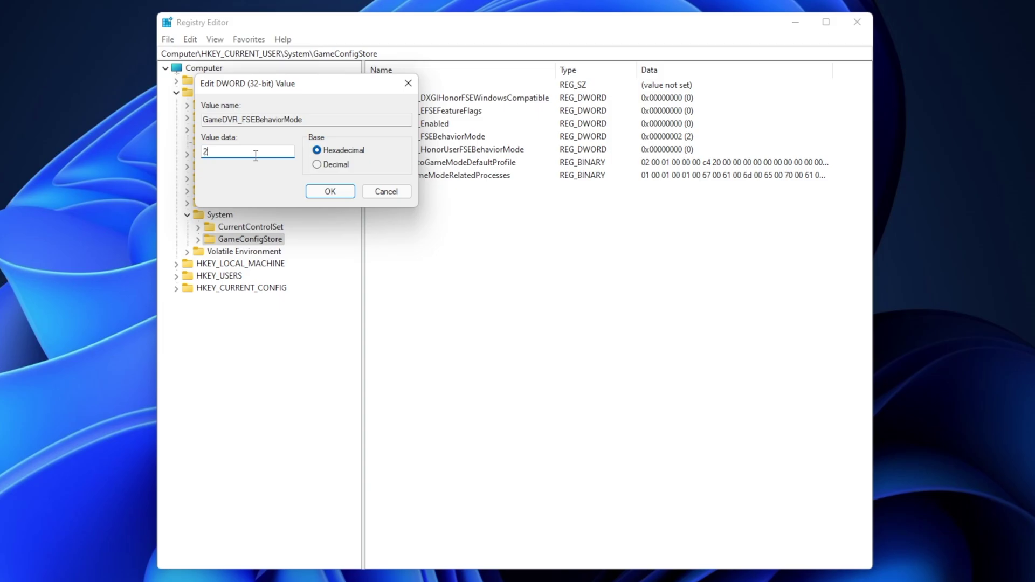
pyautogui.press('Return')
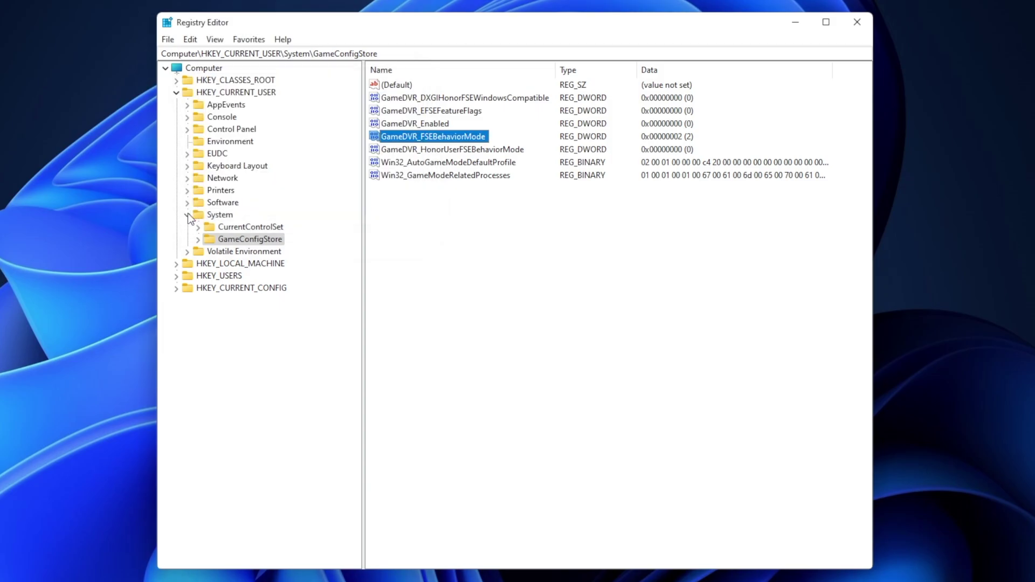
# - Go to HKEY_LOCAL_MACHINE\SOFTWARE\Microsoft\PolicyManager\default\ApplicationManagement\AllowGameDVR
pyautogui.click(187, 214)
pyautogui.click(176, 92)
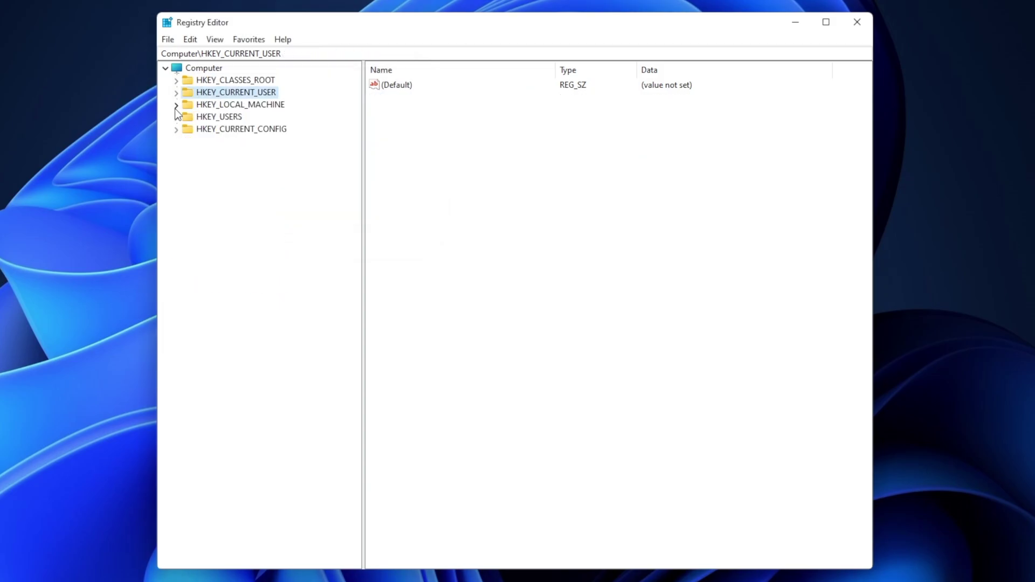
pyautogui.click(176, 105)
pyautogui.click(186, 166)
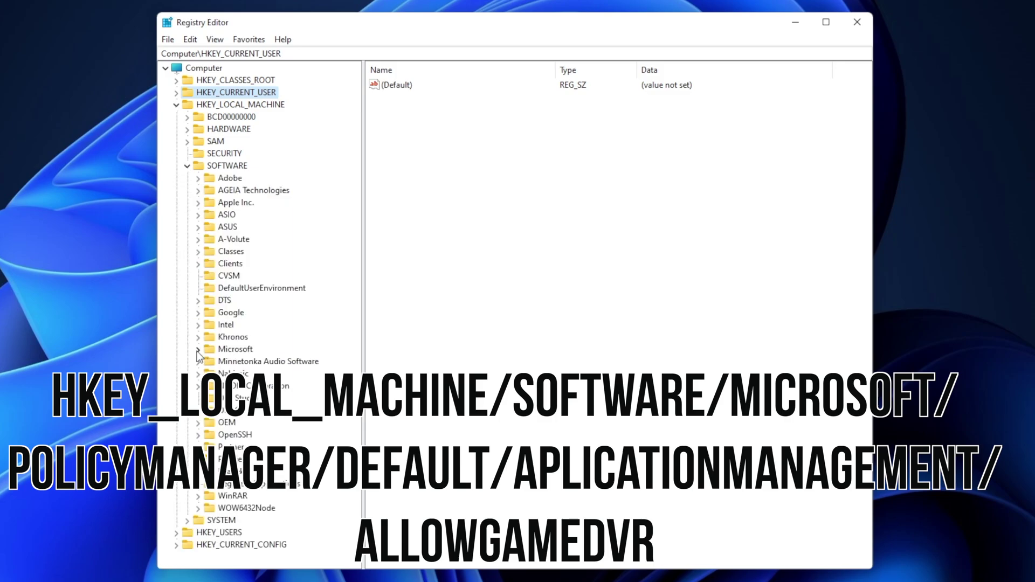
pyautogui.click(198, 350)
pyautogui.scroll(-20, 283, 366)
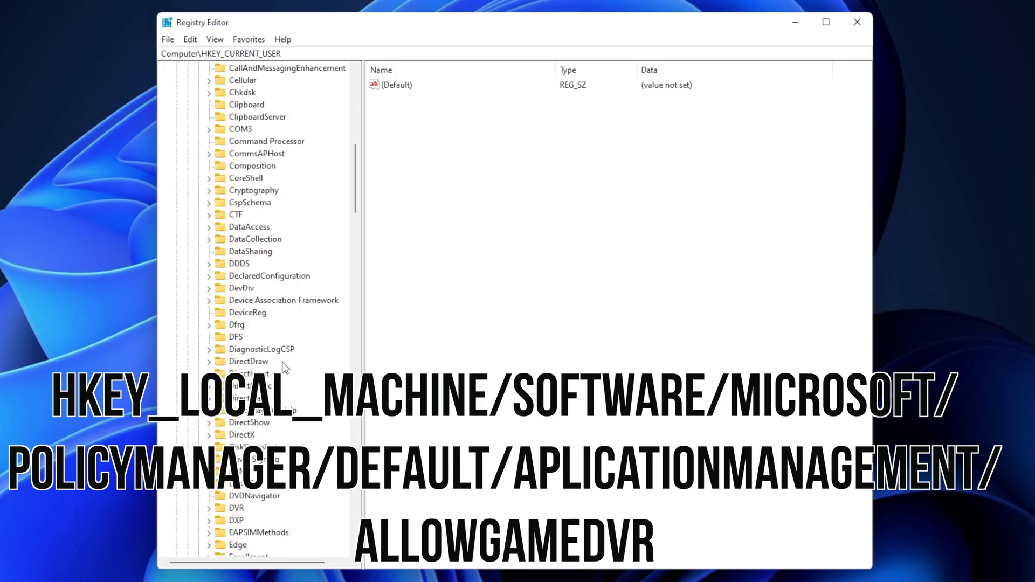
pyautogui.scroll(-20, 275, 361)
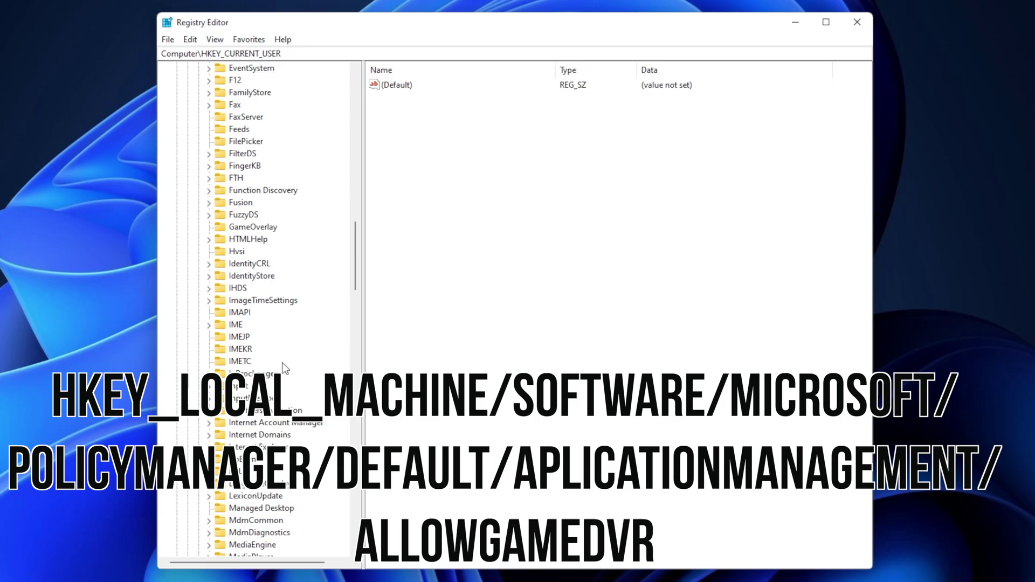
pyautogui.click(209, 287)
pyautogui.click(220, 312)
pyautogui.scroll(-20, 254, 291)
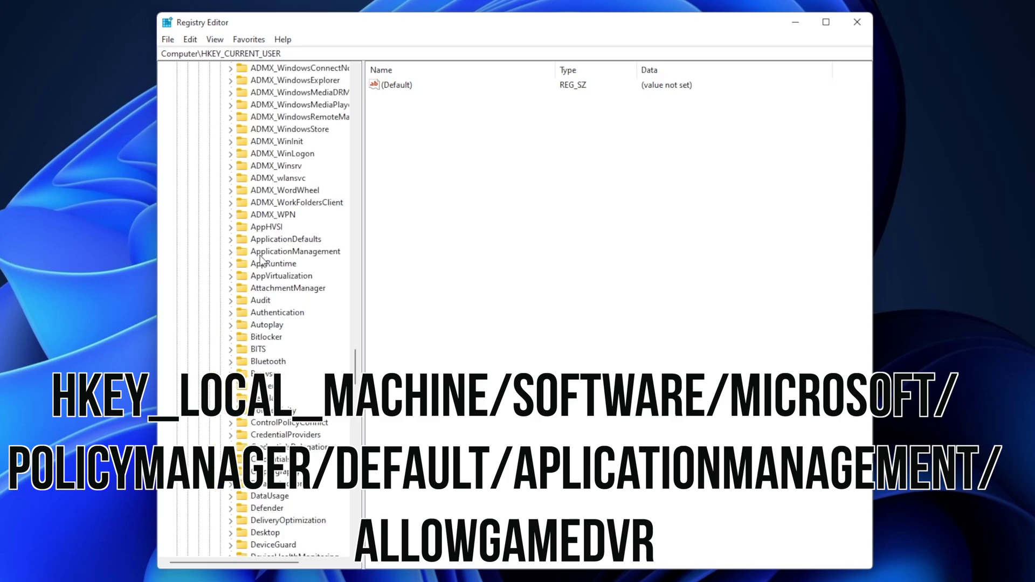
pyautogui.click(230, 251)
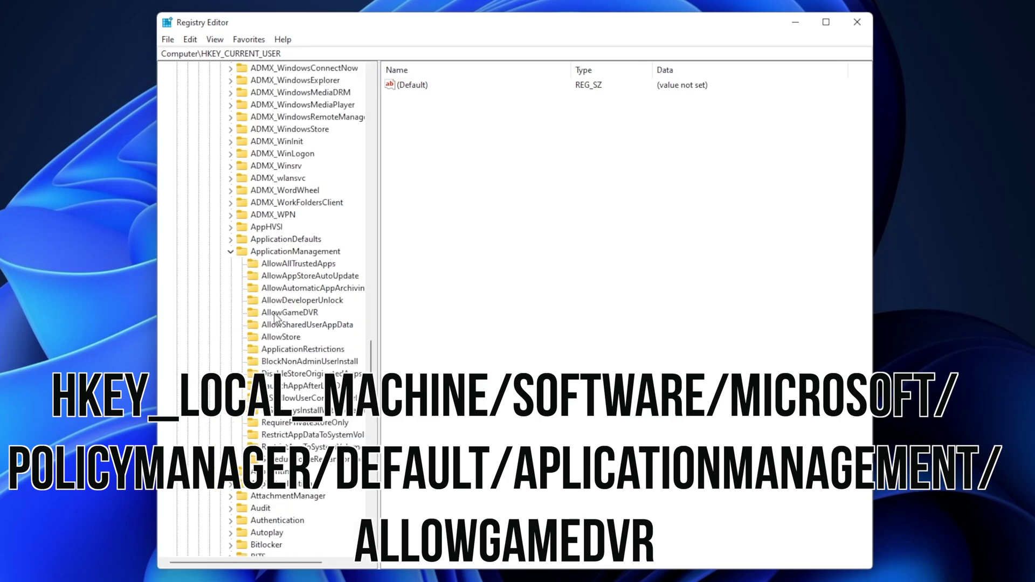
pyautogui.click(290, 312)
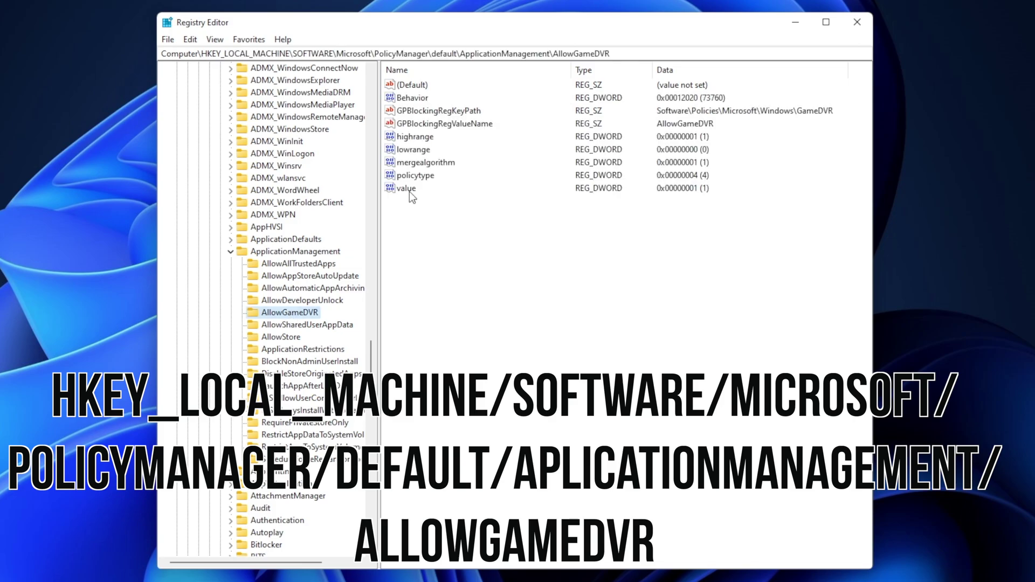
# - Set the AllowGameDVR 'value' DWORD to 0
pyautogui.doubleClick(407, 189)
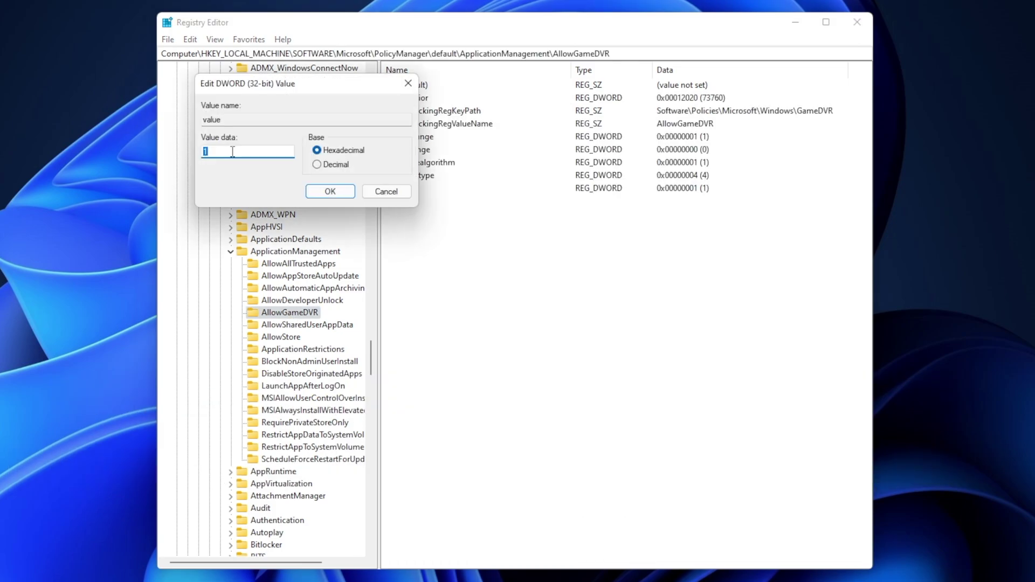
pyautogui.write('0')
pyautogui.click(330, 193)
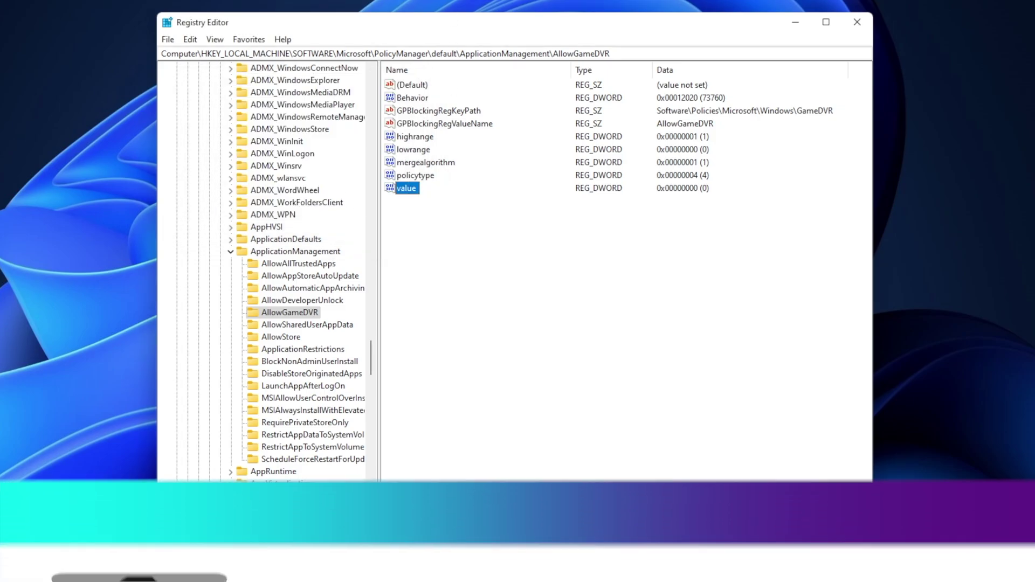
# - Close Registry Editor and open Task Manager with the full process list
pyautogui.click(857, 22)
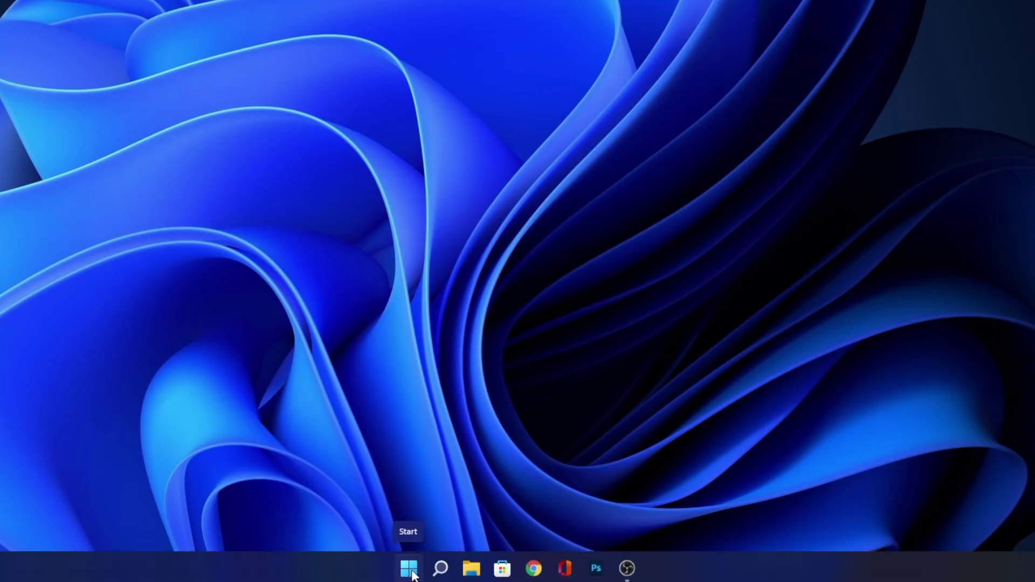
pyautogui.rightClick(410, 575)
pyautogui.click(381, 400)
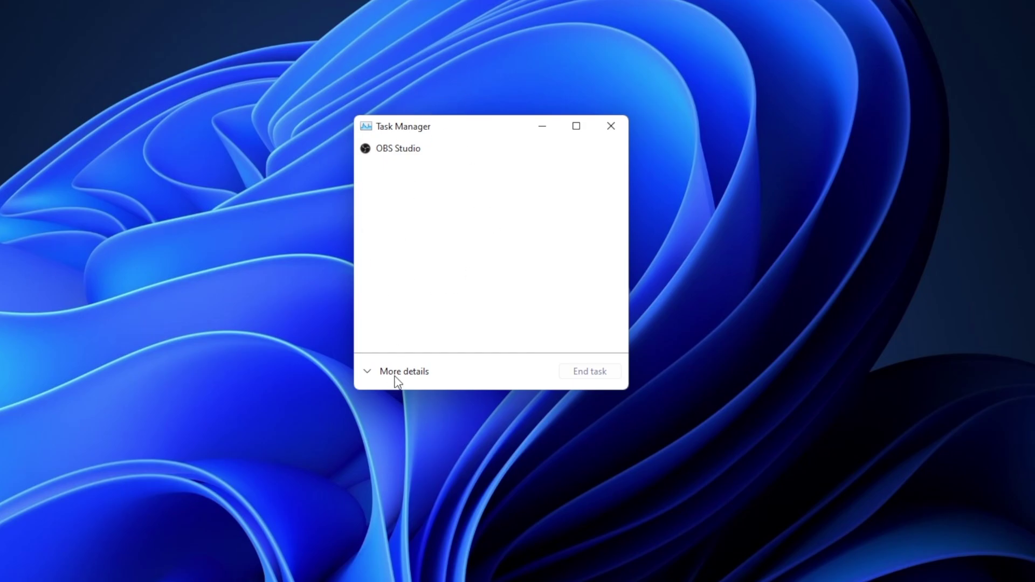
pyautogui.click(397, 374)
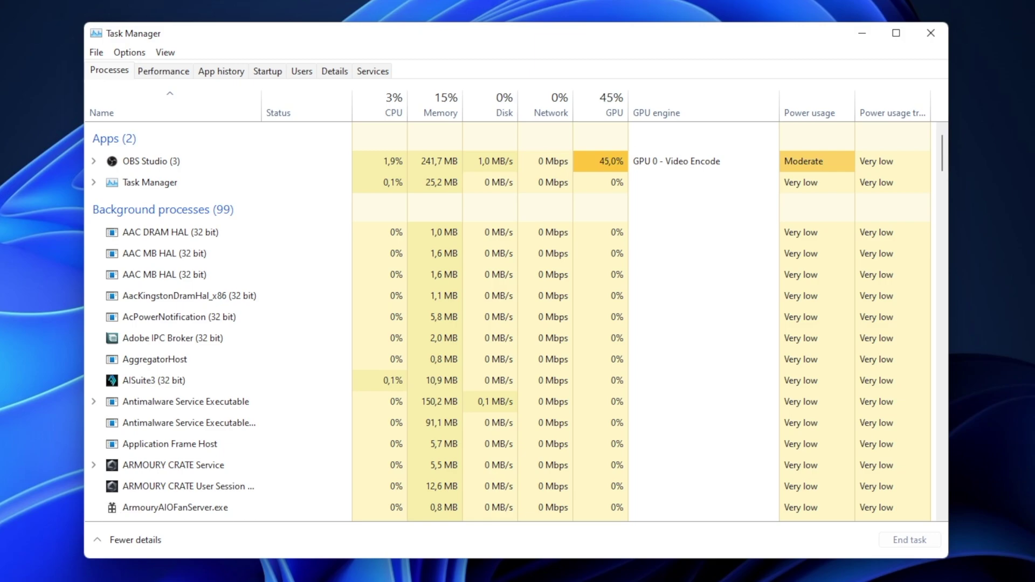
# - End the ARMOURY CRATE Service background process
pyautogui.rightClick(204, 465)
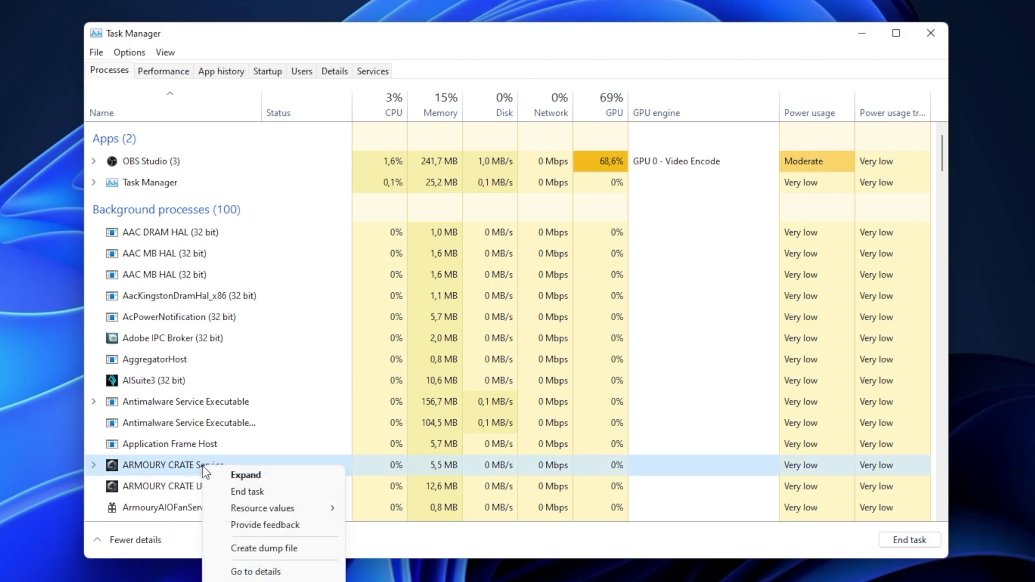
pyautogui.click(270, 492)
pyautogui.scroll(-3, 279, 380)
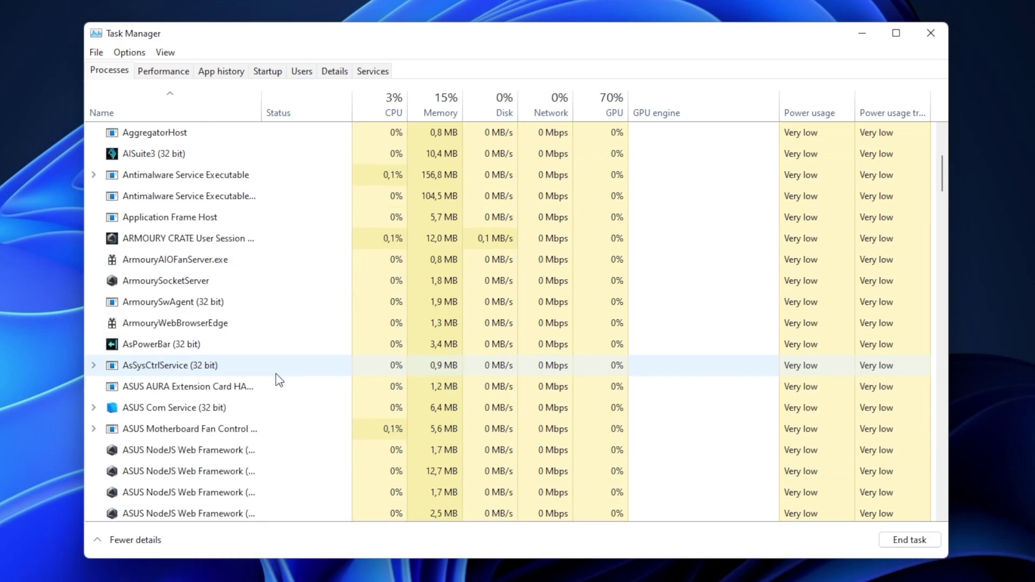
pyautogui.scroll(-3, 278, 380)
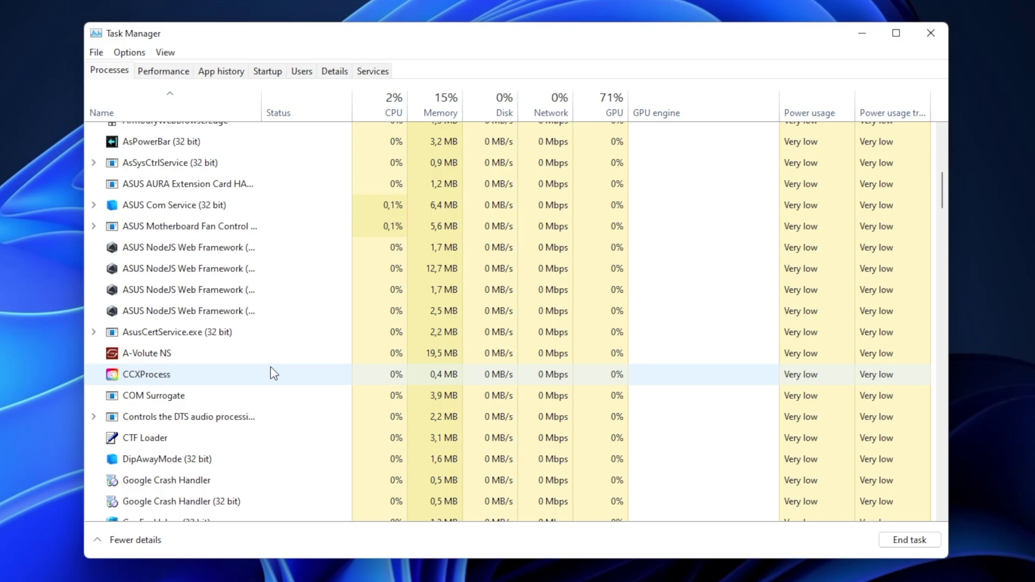
pyautogui.scroll(7, 270, 374)
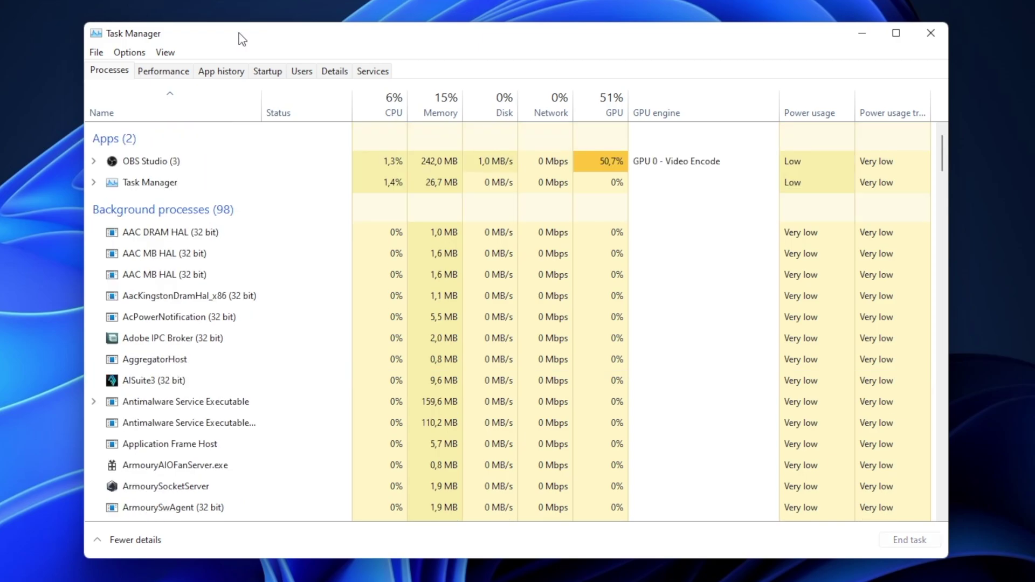
# - In the Startup apps list, disable Microsoft Teams from launching at startup
pyautogui.click(269, 75)
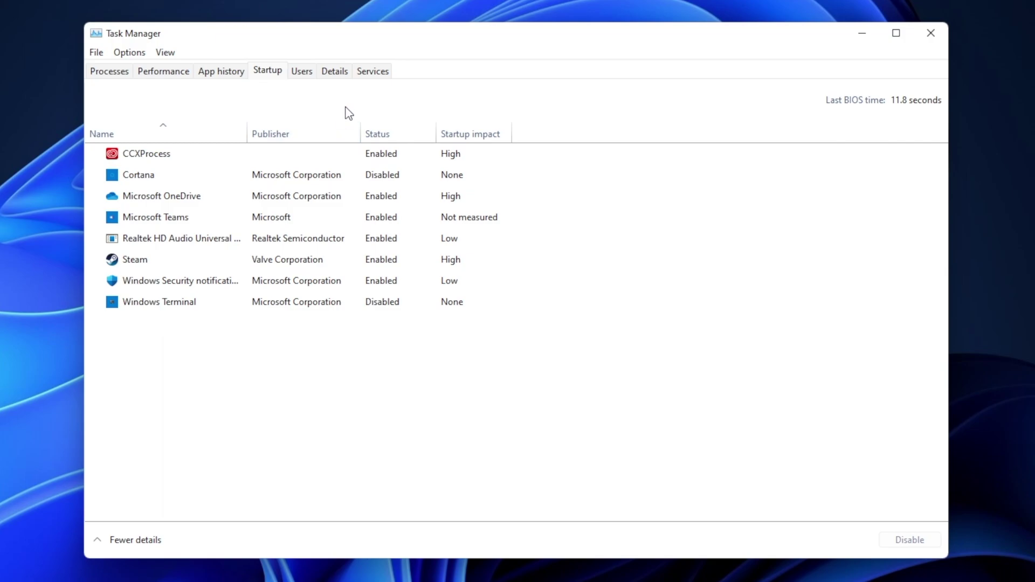
pyautogui.rightClick(200, 218)
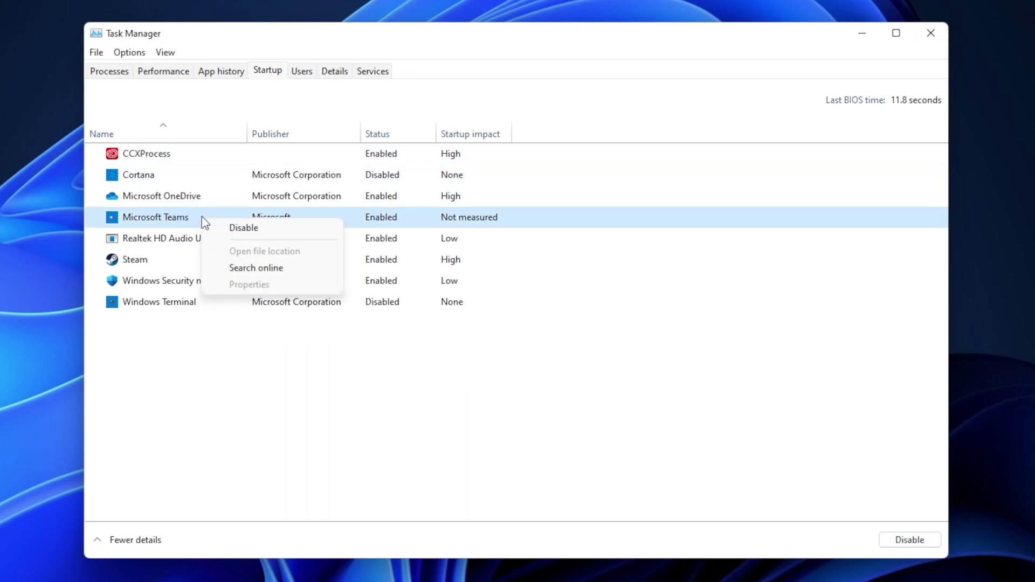
pyautogui.click(274, 228)
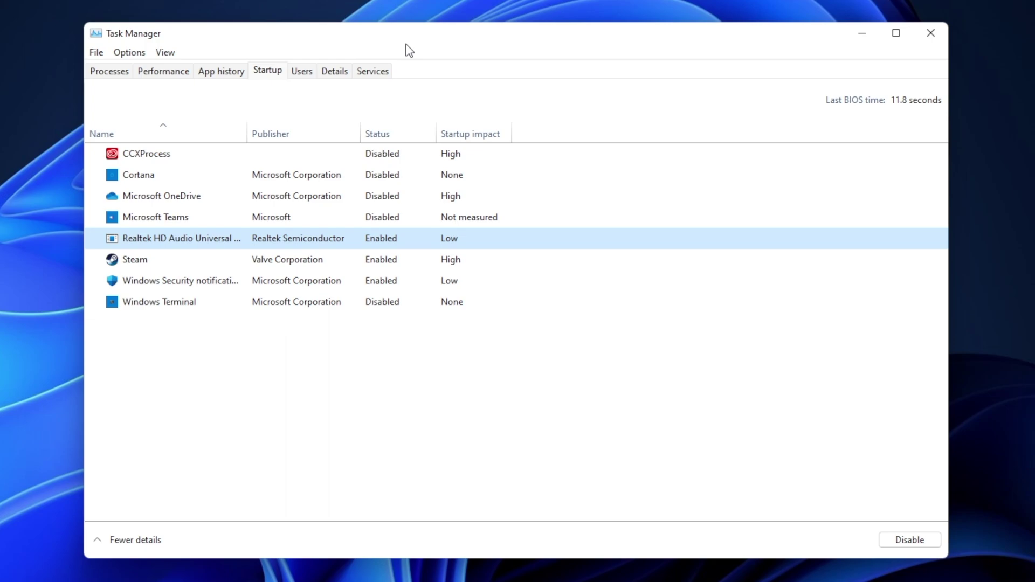
# - Open Resource Monitor from the Performance tab and inspect steam.exe's network activity
pyautogui.click(175, 74)
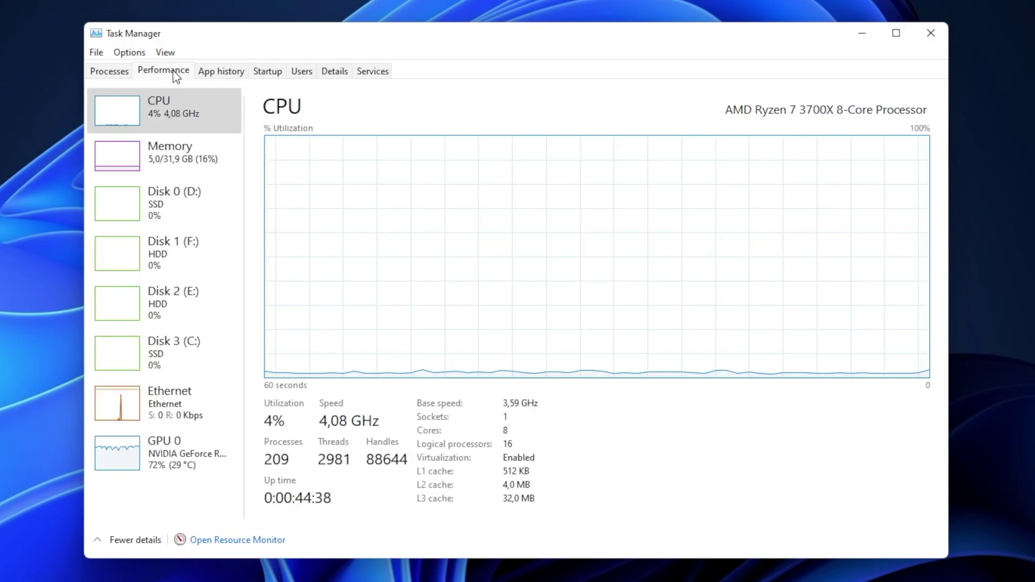
pyautogui.click(231, 541)
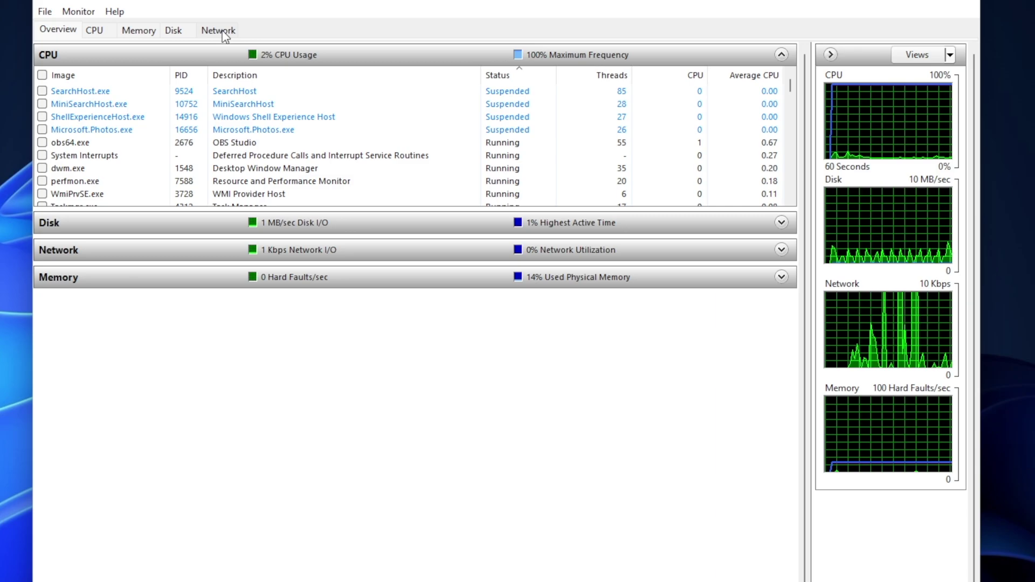
pyautogui.click(218, 31)
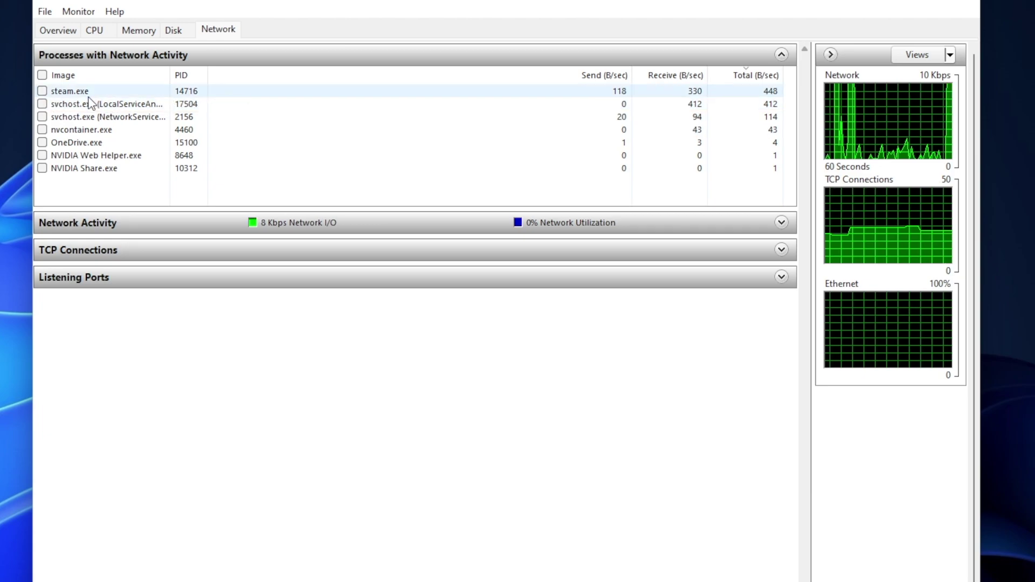
pyautogui.rightClick(66, 97)
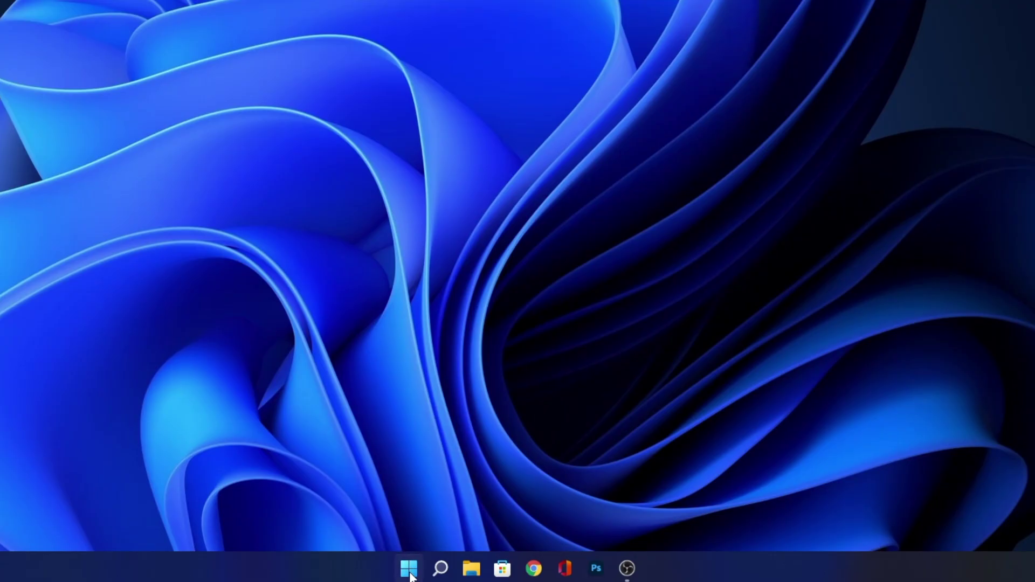
# - Open Settings from the Start right-click menu and go to Windows Update
pyautogui.rightClick(456, 575)
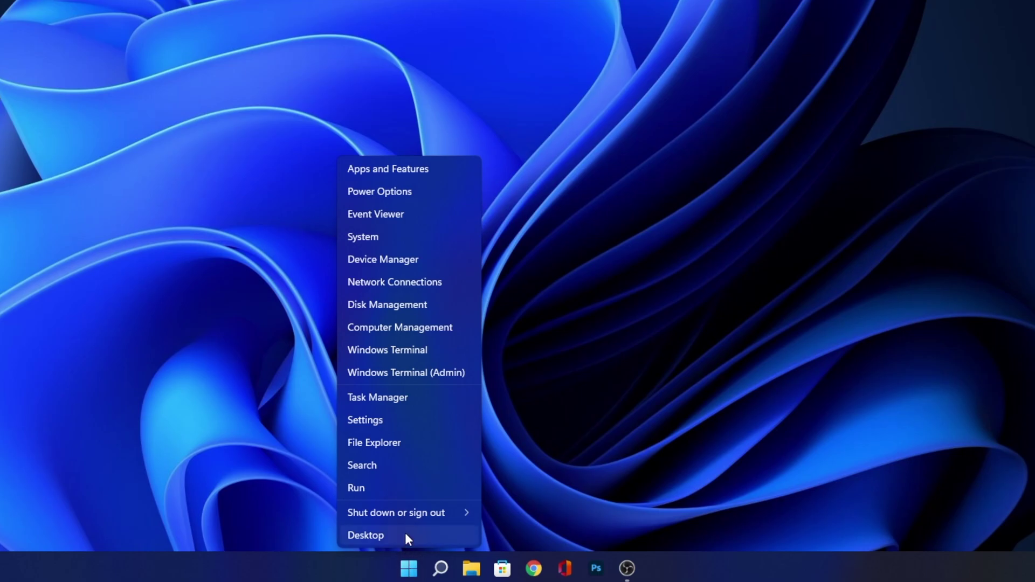
pyautogui.click(394, 421)
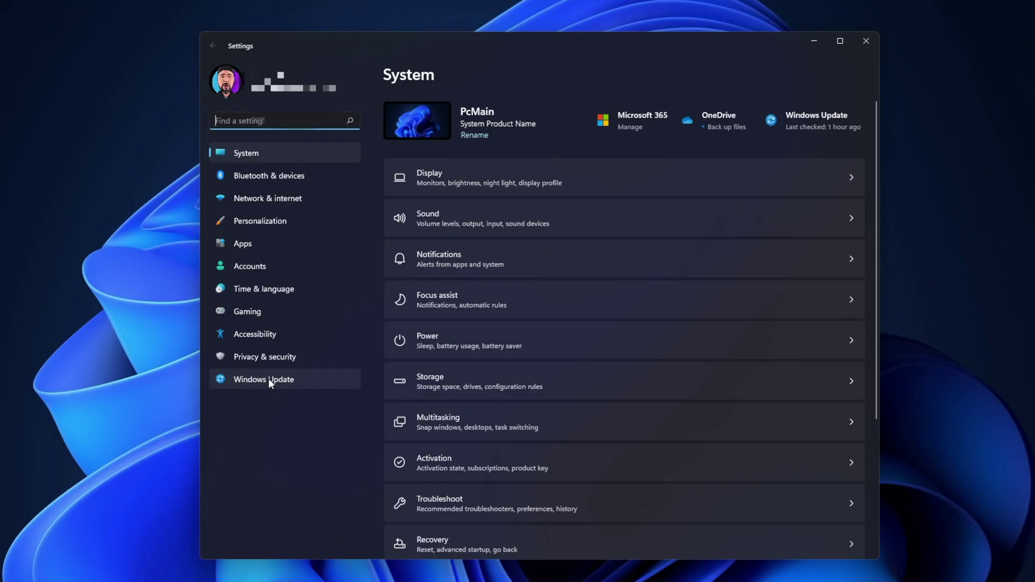
pyautogui.click(269, 378)
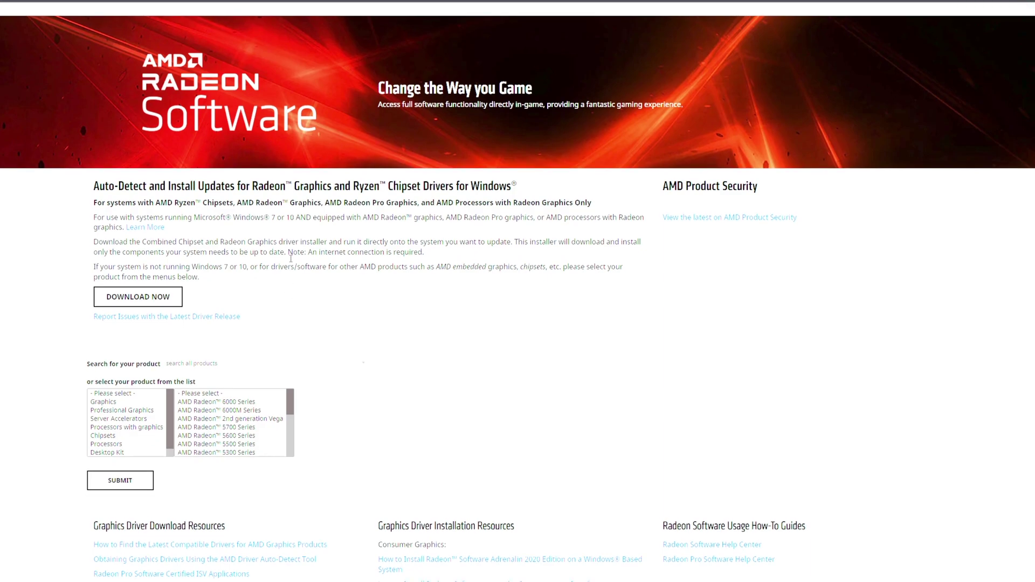
# - Scroll through the AMD Radeon Software auto-detect download page
pyautogui.scroll(-5, 200, 258)
pyautogui.scroll(7, 438, 318)
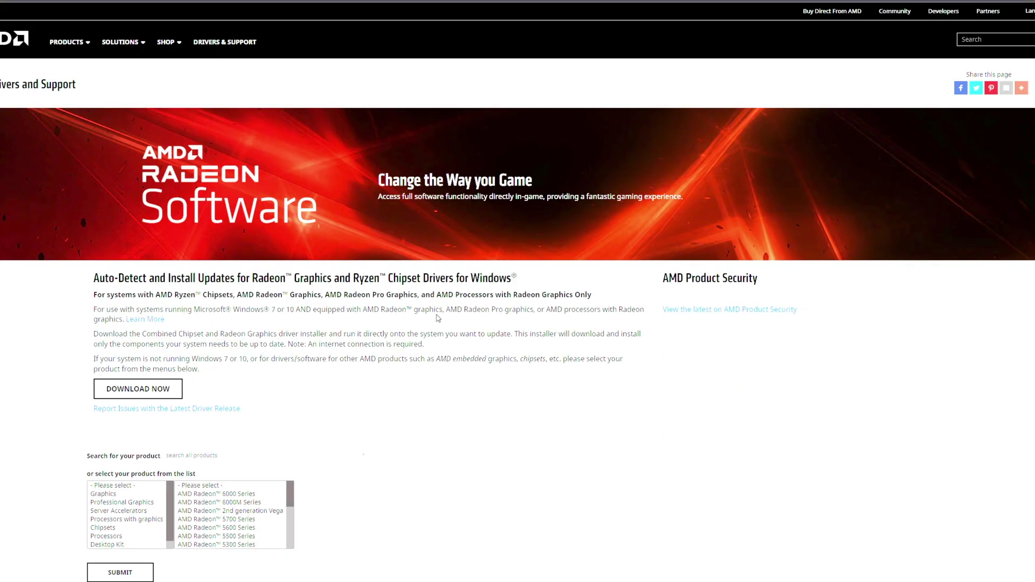